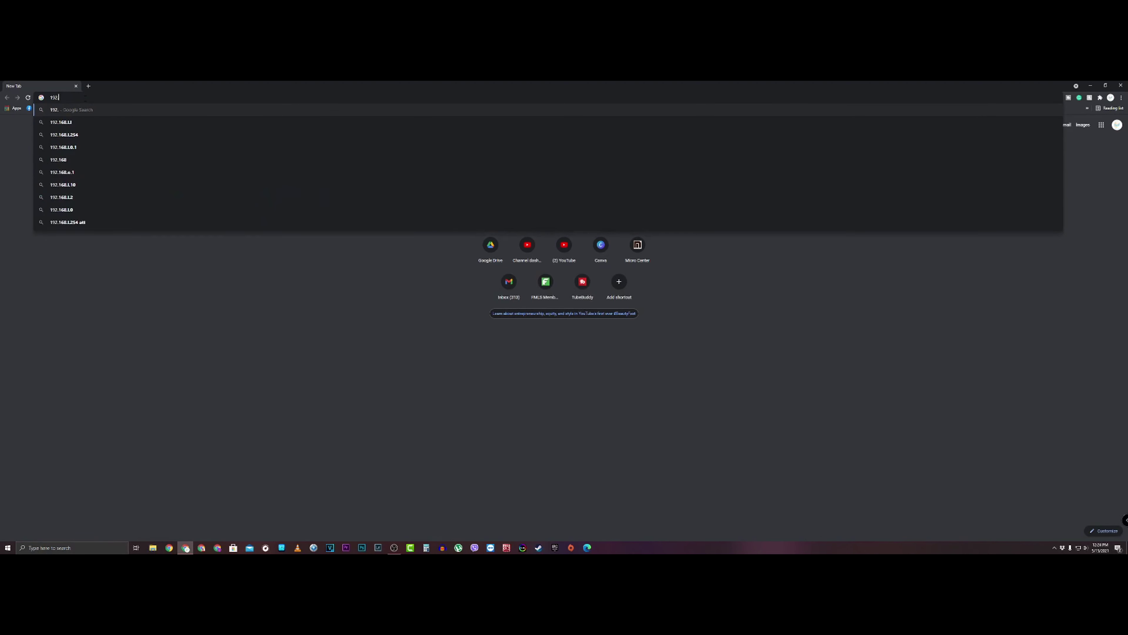
Enter the router admin address 192.168.3.1 in Chrome's address bar
{"action": "type", "text": "168.3.1/index.html"}
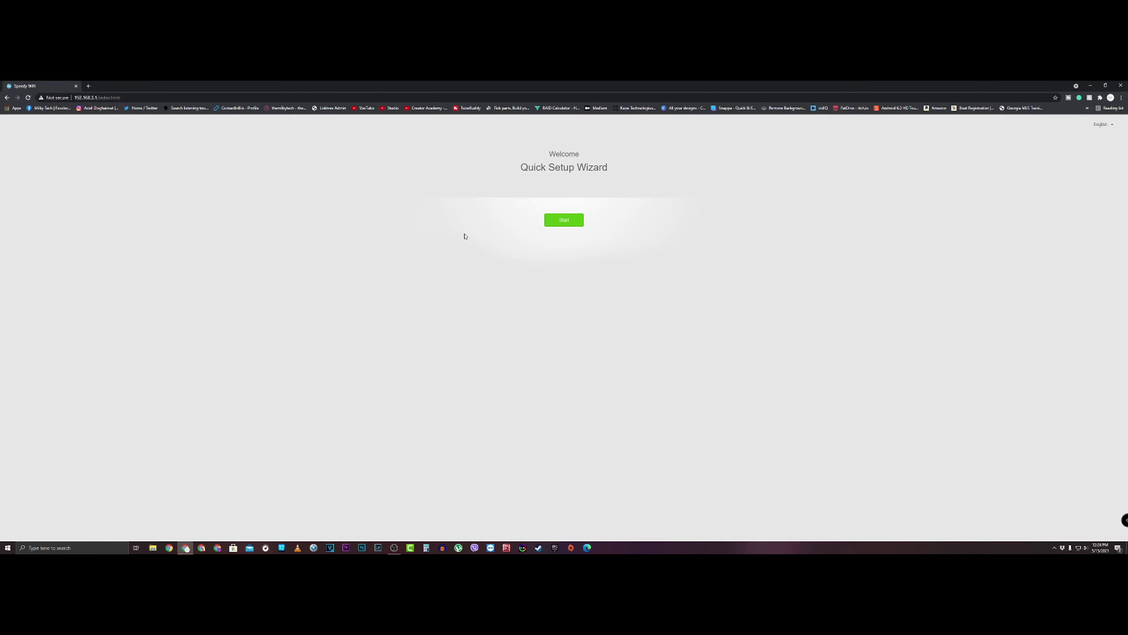
Run quick setup on Dynamic IP with a WiFi password, reused as the admin login password
{"action": "left_click", "coordinate": [573, 221]}
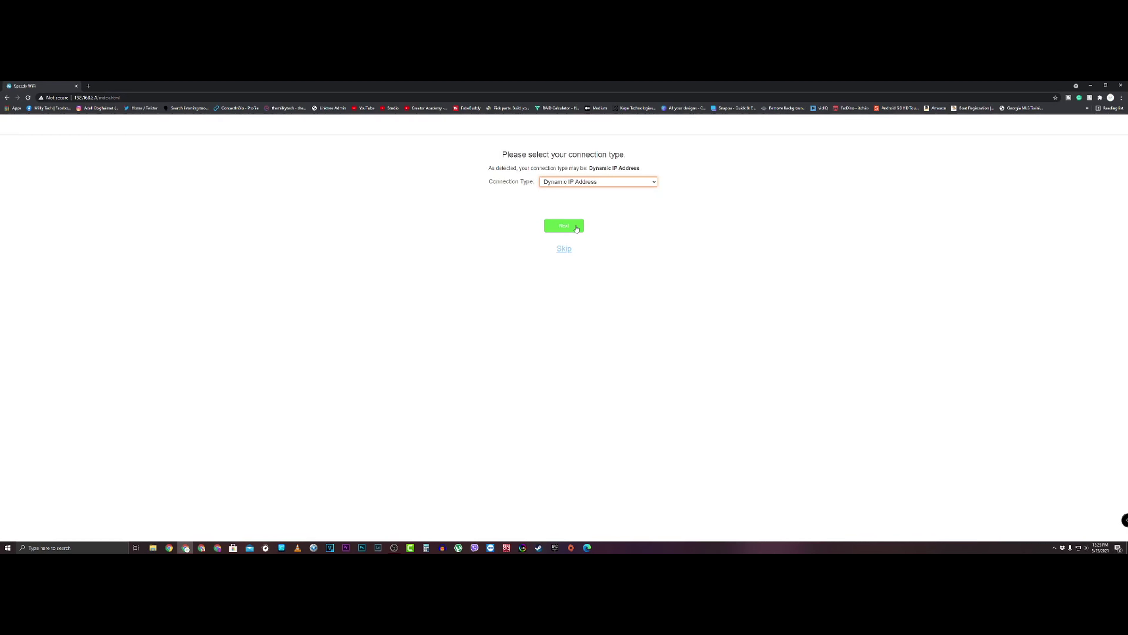
{"action": "left_click", "coordinate": [574, 225]}
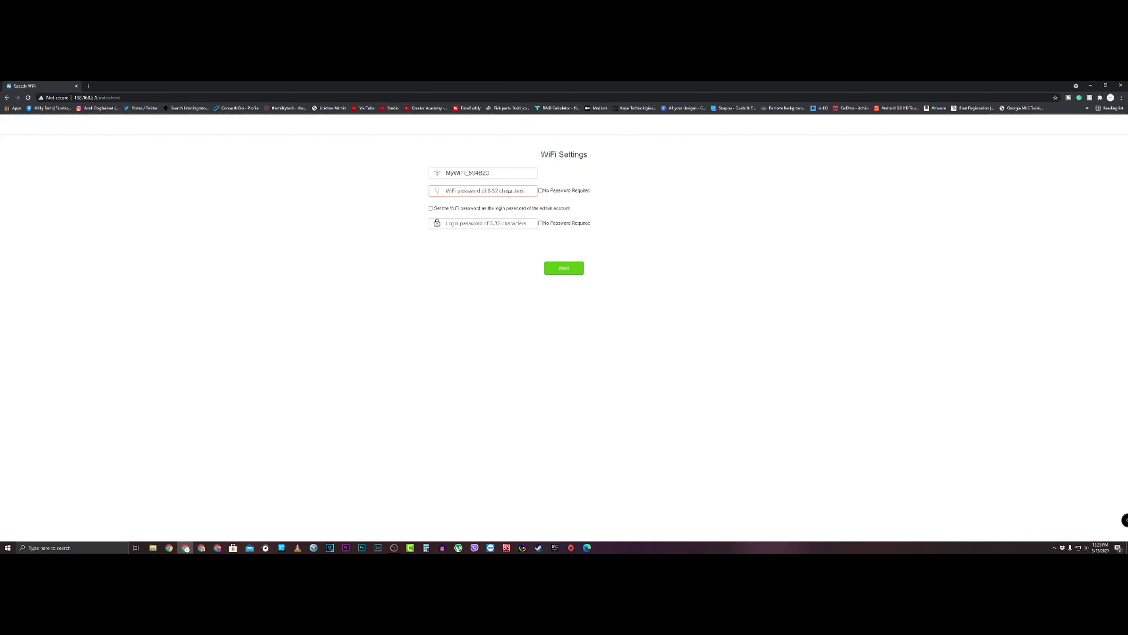
{"action": "left_click", "coordinate": [453, 224]}
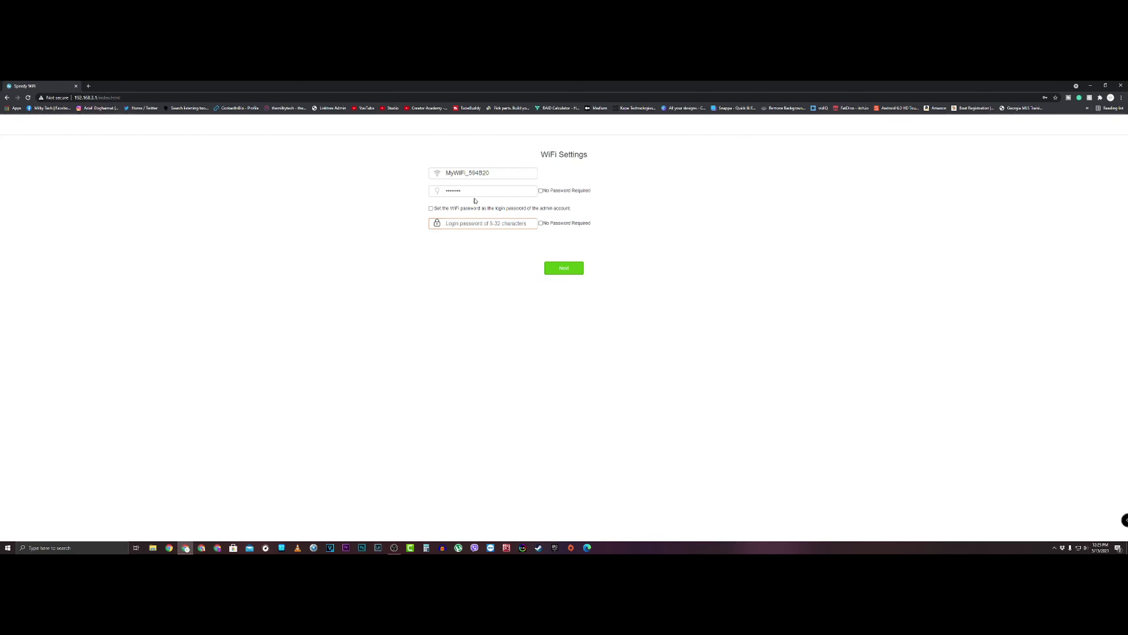
{"action": "left_click", "coordinate": [463, 208]}
{"action": "left_click", "coordinate": [557, 251]}
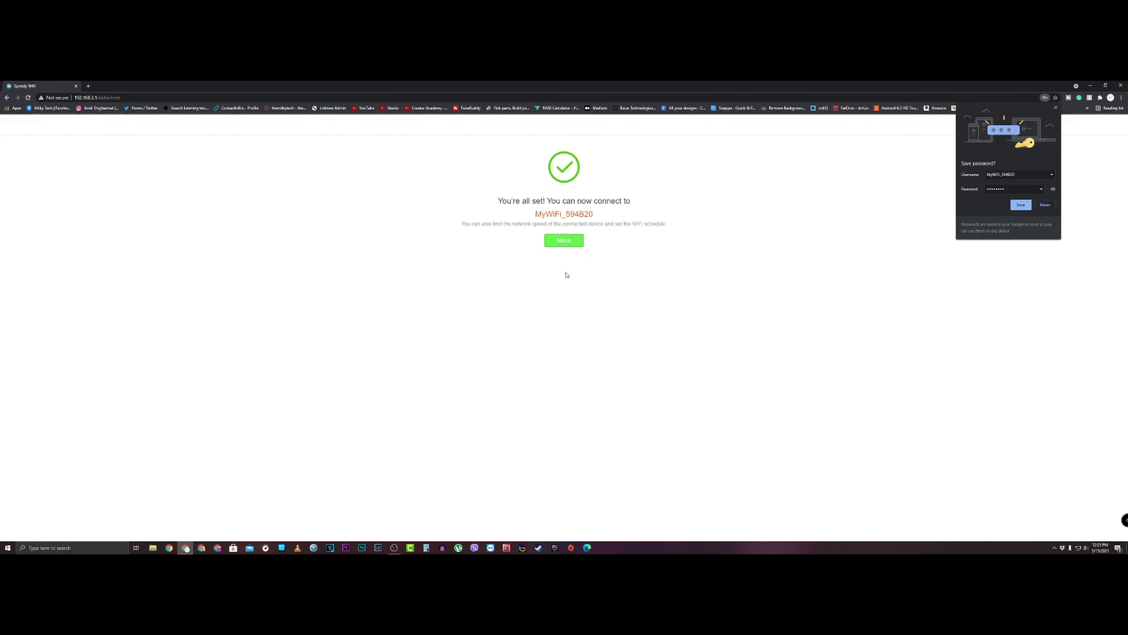
{"action": "left_click", "coordinate": [577, 242]}
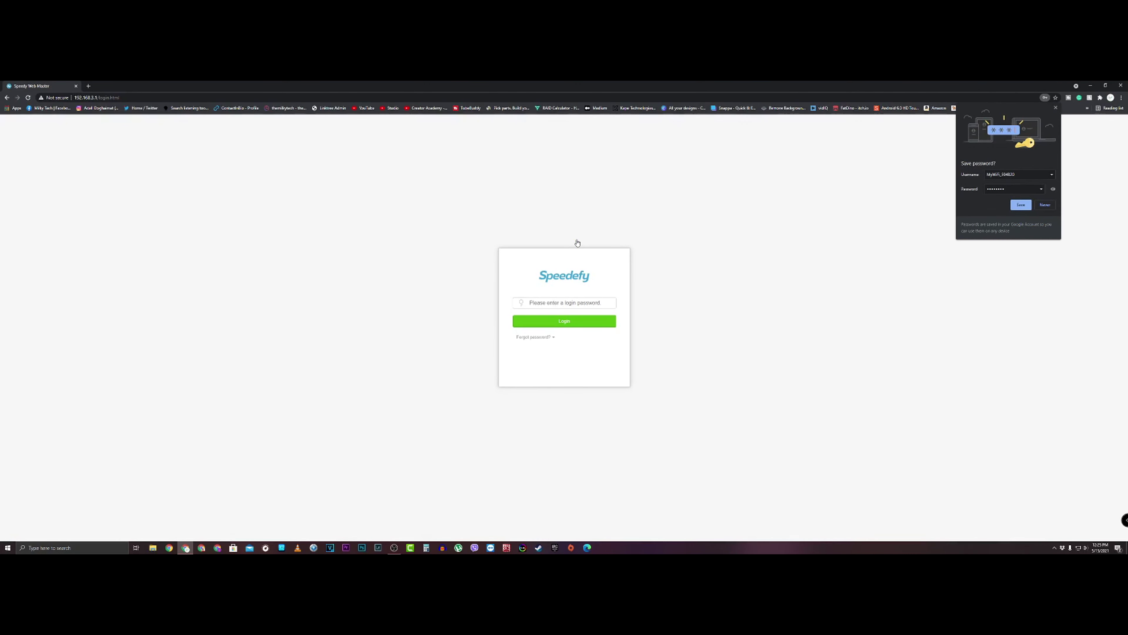
Log in with the admin password, decline saving it, and reach WiFi Settings via Internet Settings
{"action": "key", "text": "ctrl+v"}
{"action": "key", "text": "Return"}
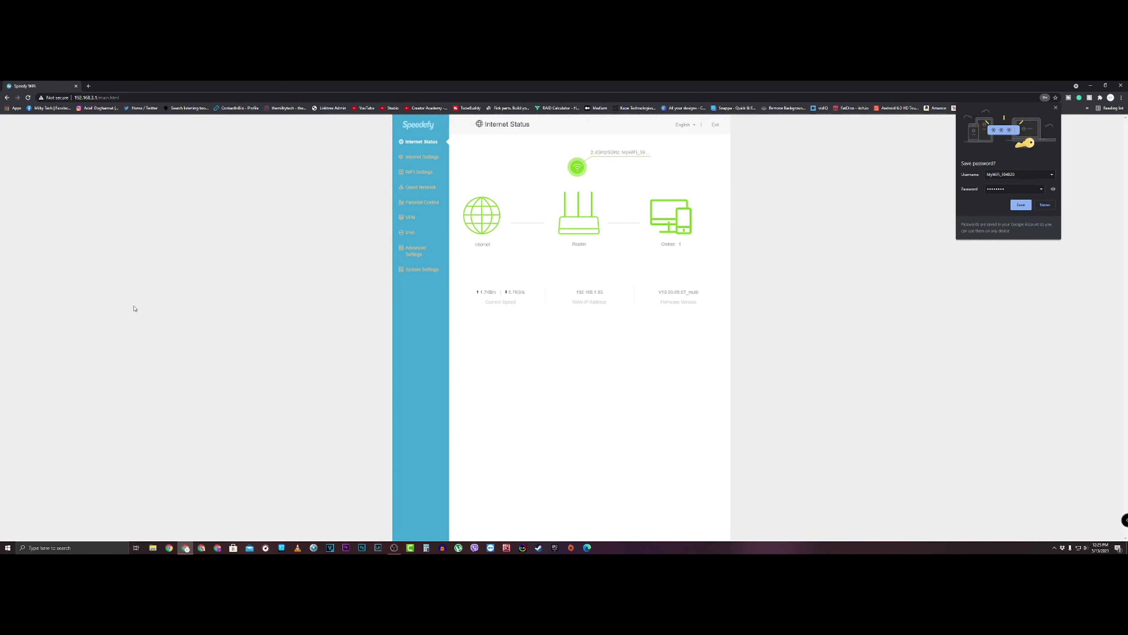
{"action": "left_click", "coordinate": [265, 188]}
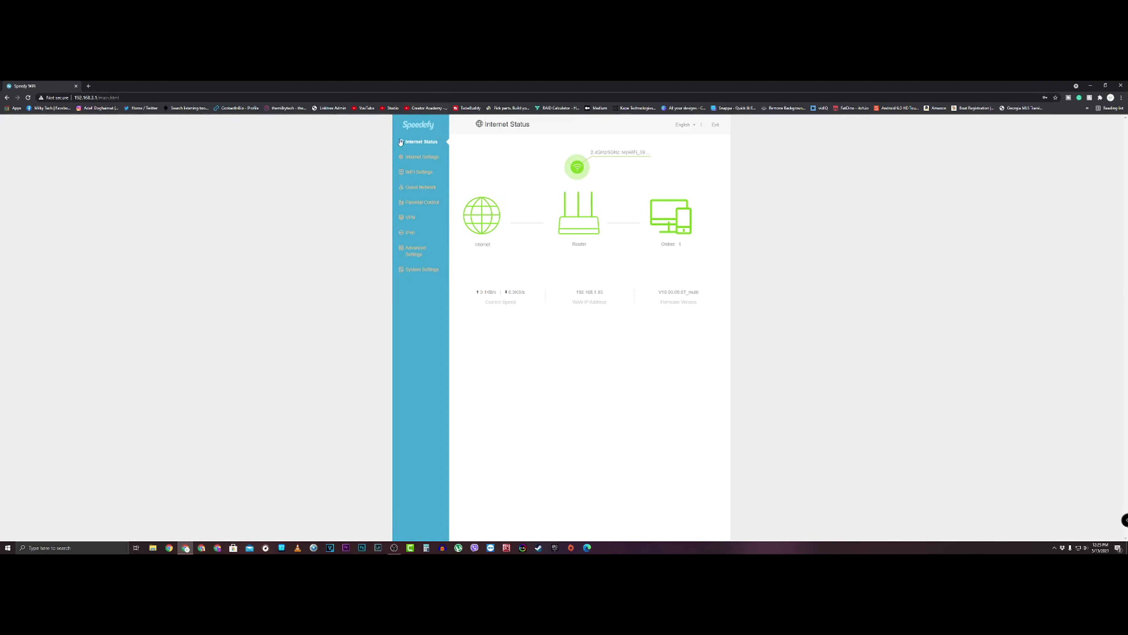
{"action": "left_click", "coordinate": [422, 159]}
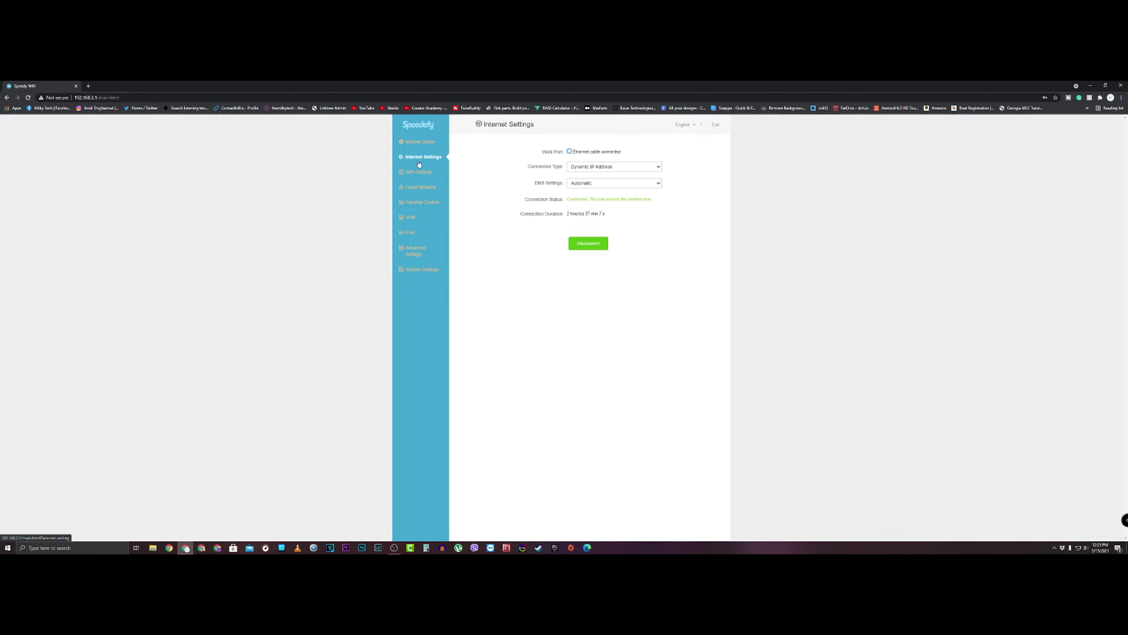
{"action": "left_click", "coordinate": [422, 172]}
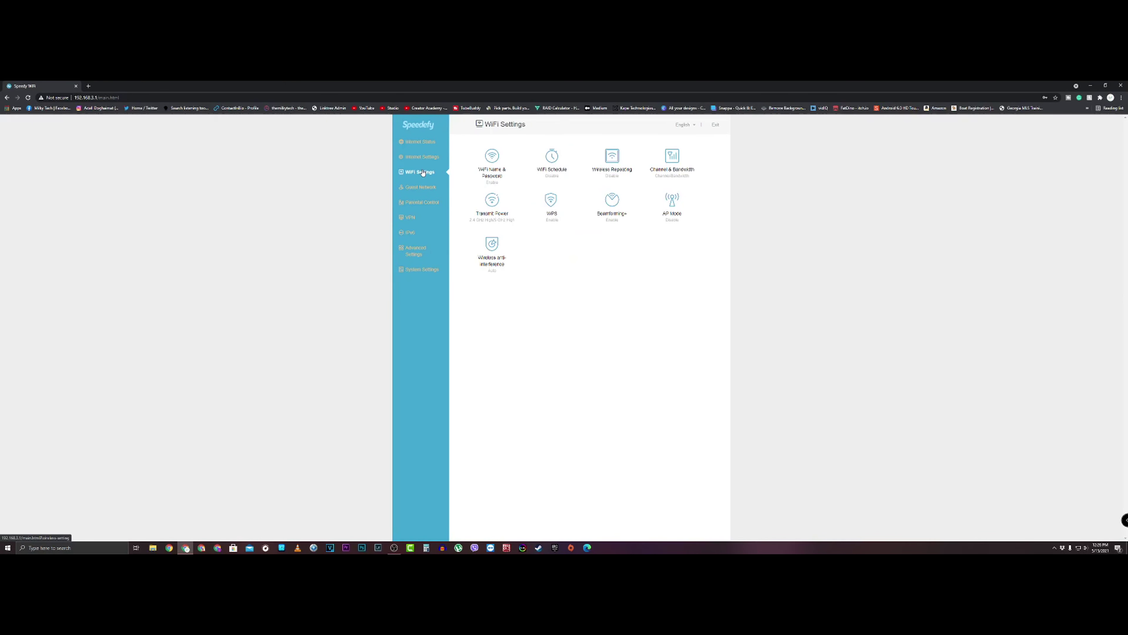
Review WiFi Name & Password and Channel & Bandwidth, leaving the 5 GHz channel on Auto
{"action": "left_click", "coordinate": [489, 175]}
{"action": "left_click", "coordinate": [686, 135]}
{"action": "left_click", "coordinate": [672, 158]}
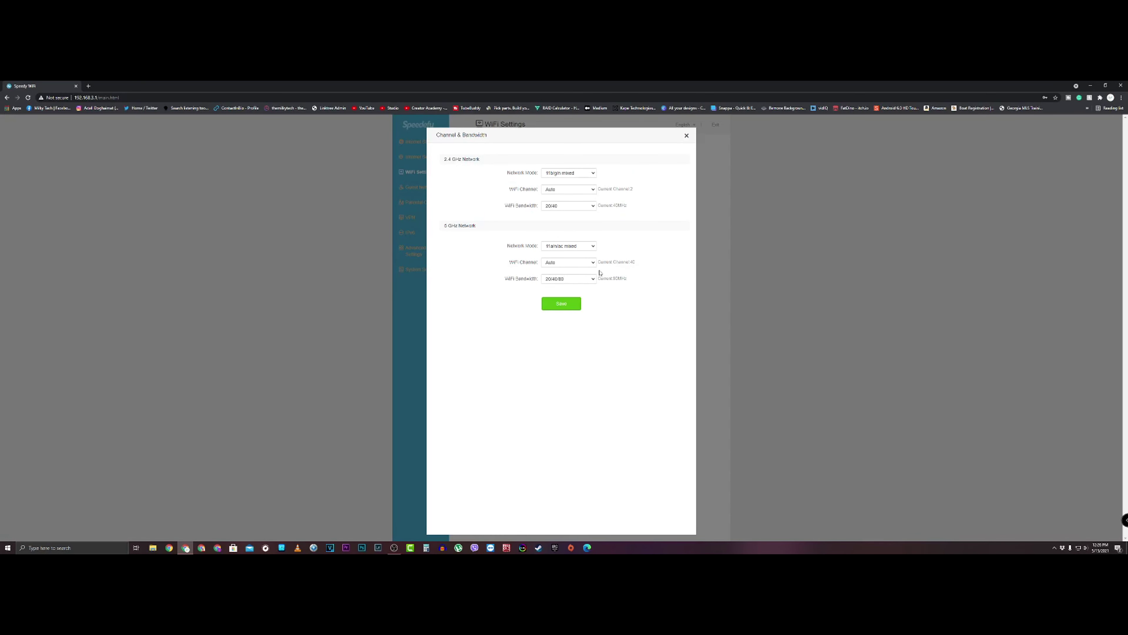
{"action": "left_click", "coordinate": [576, 262]}
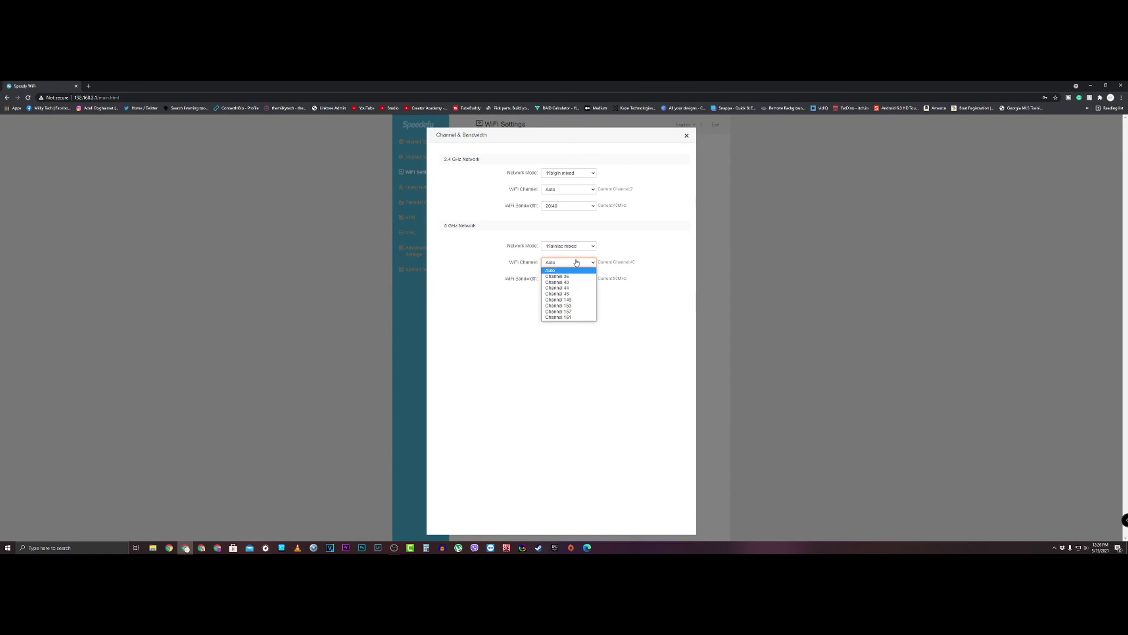
{"action": "left_click", "coordinate": [577, 262]}
{"action": "key", "text": "Tab"}
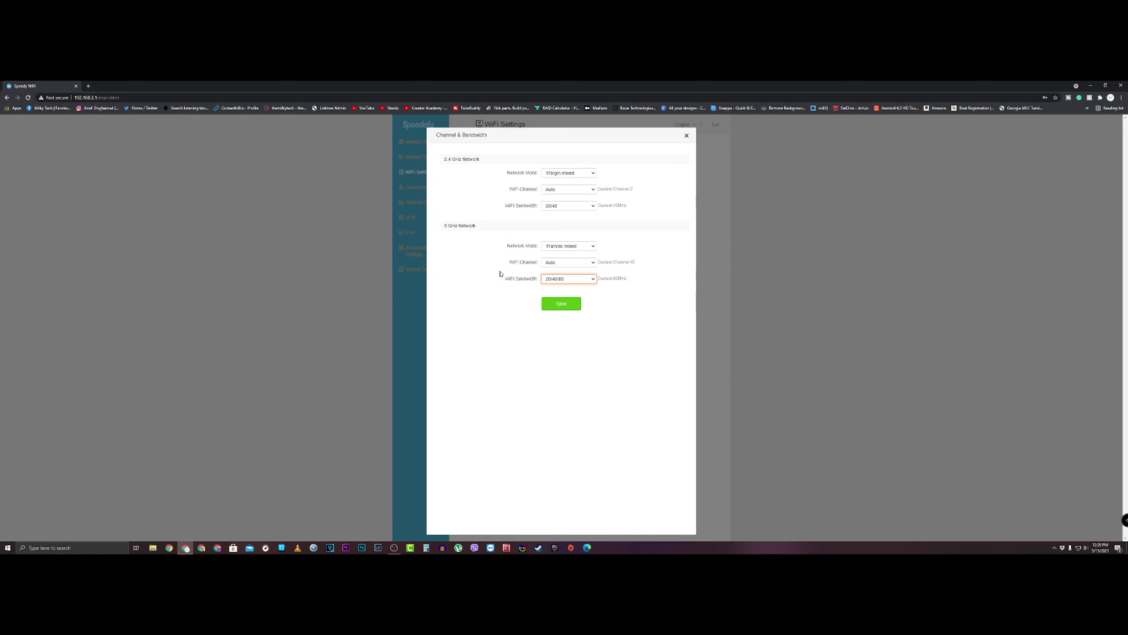
{"action": "left_click", "coordinate": [686, 136]}
Check Transmit Power, turn WPS off, and review Beamforming+
{"action": "left_click", "coordinate": [491, 200]}
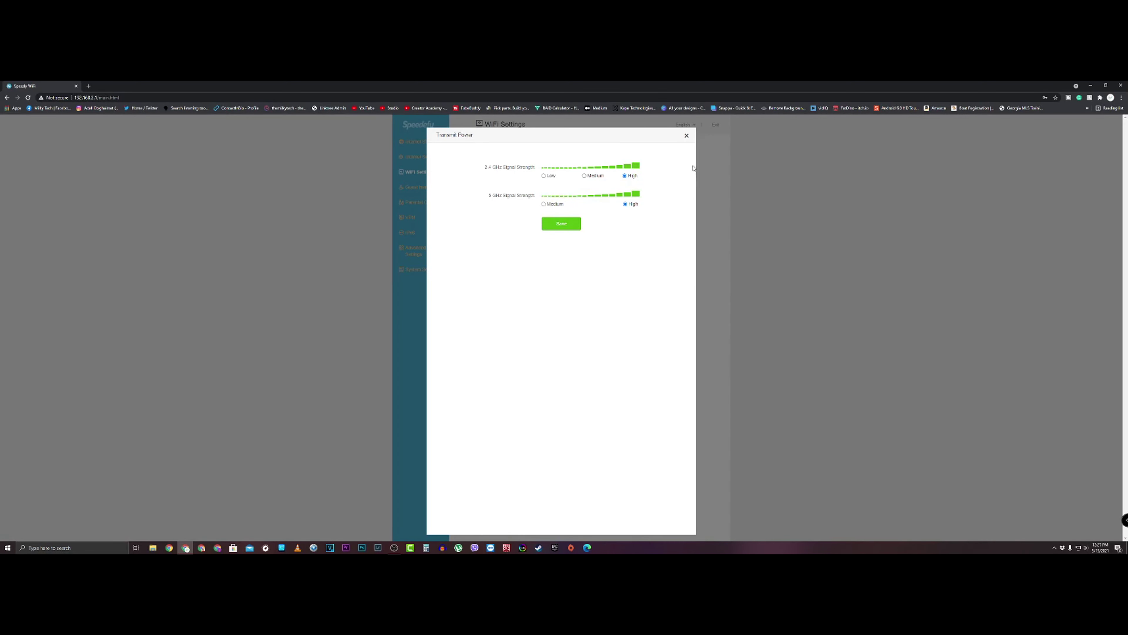
{"action": "left_click", "coordinate": [686, 135]}
{"action": "left_click", "coordinate": [613, 209]}
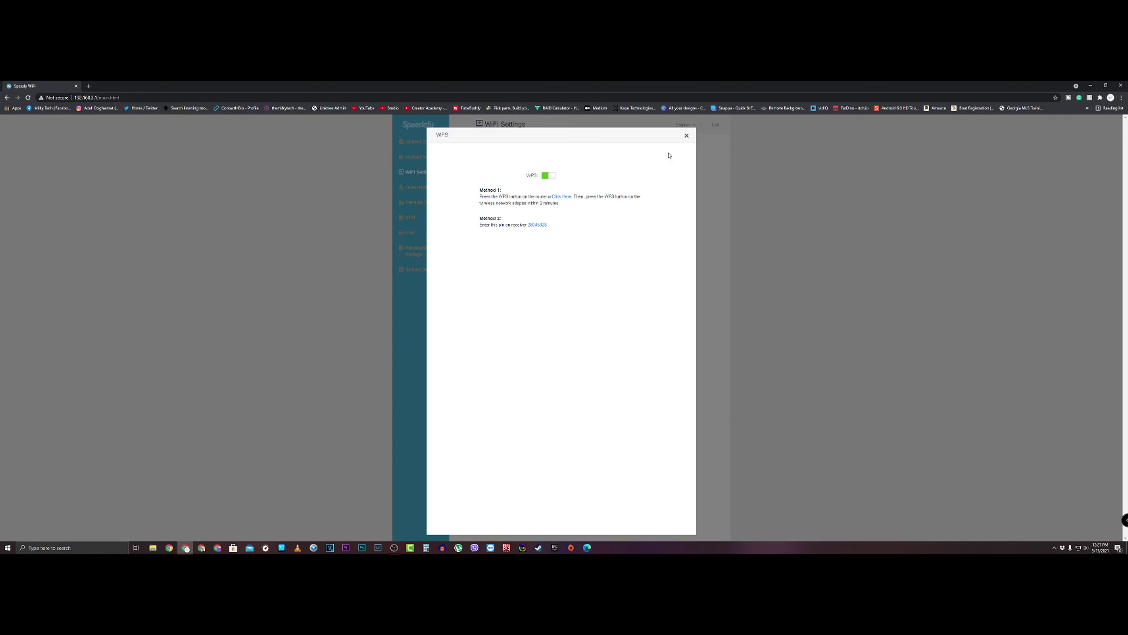
{"action": "left_click", "coordinate": [548, 176]}
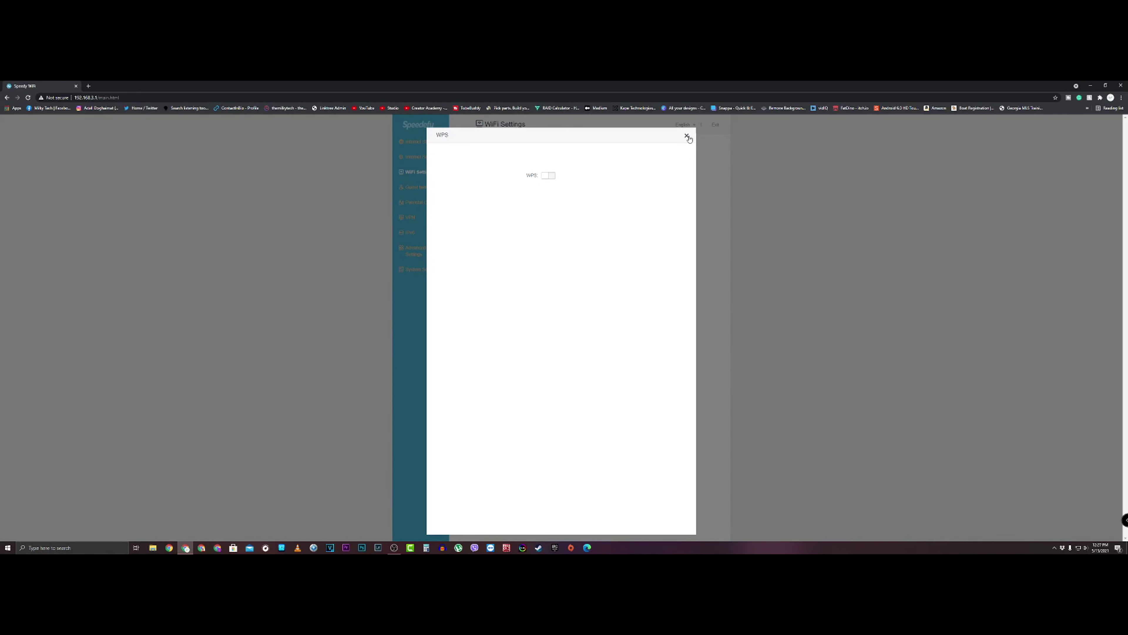
{"action": "left_click", "coordinate": [686, 136]}
{"action": "left_click", "coordinate": [610, 230]}
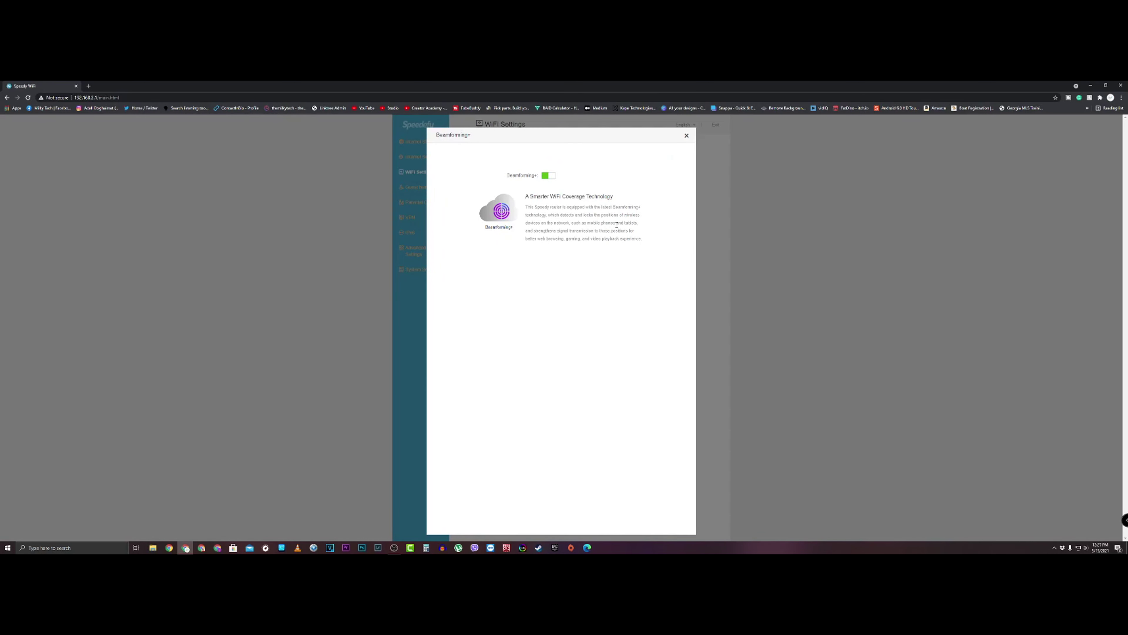
{"action": "left_click", "coordinate": [686, 135]}
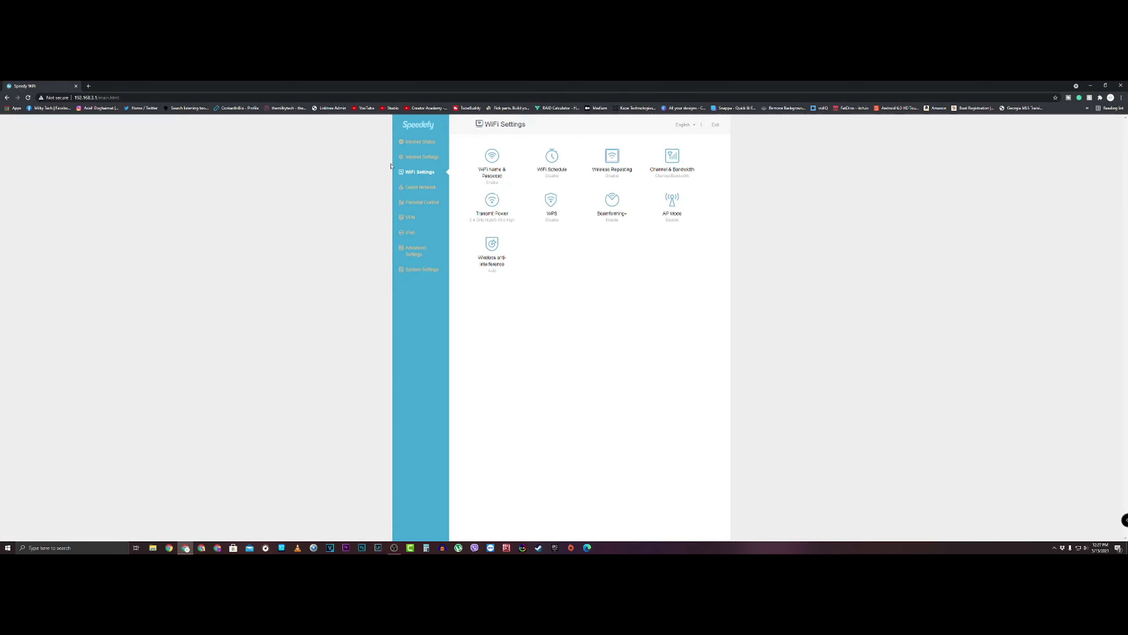
Visit the Guest Network, Parental Control, VPN and IPv6 pages, then switch IPv6 on
{"action": "left_click", "coordinate": [428, 188]}
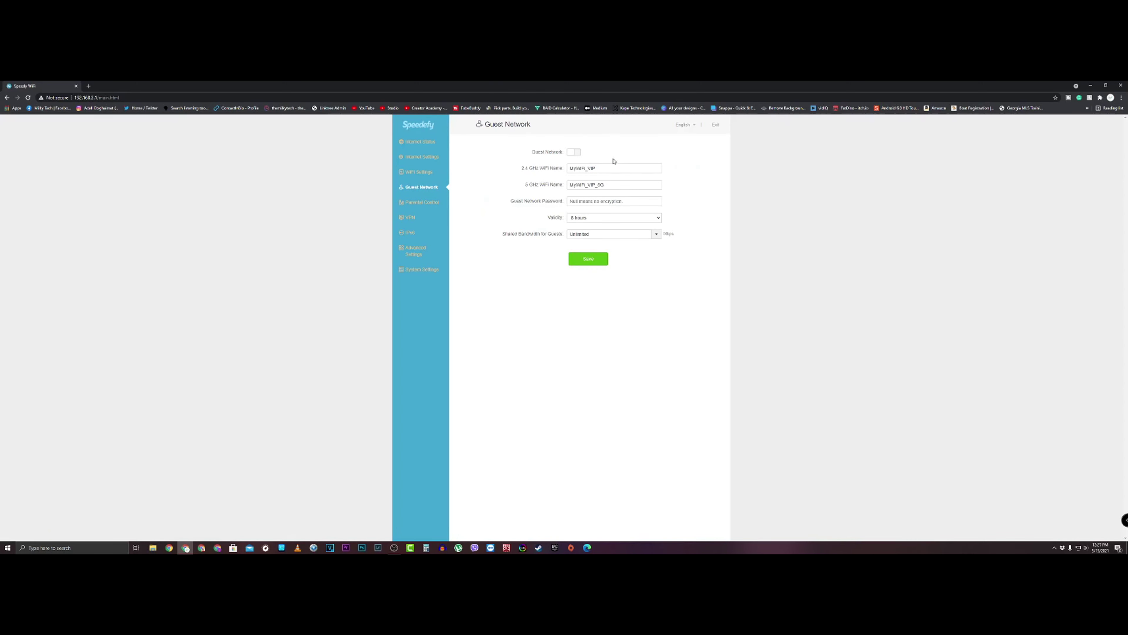
{"action": "left_click", "coordinate": [422, 202]}
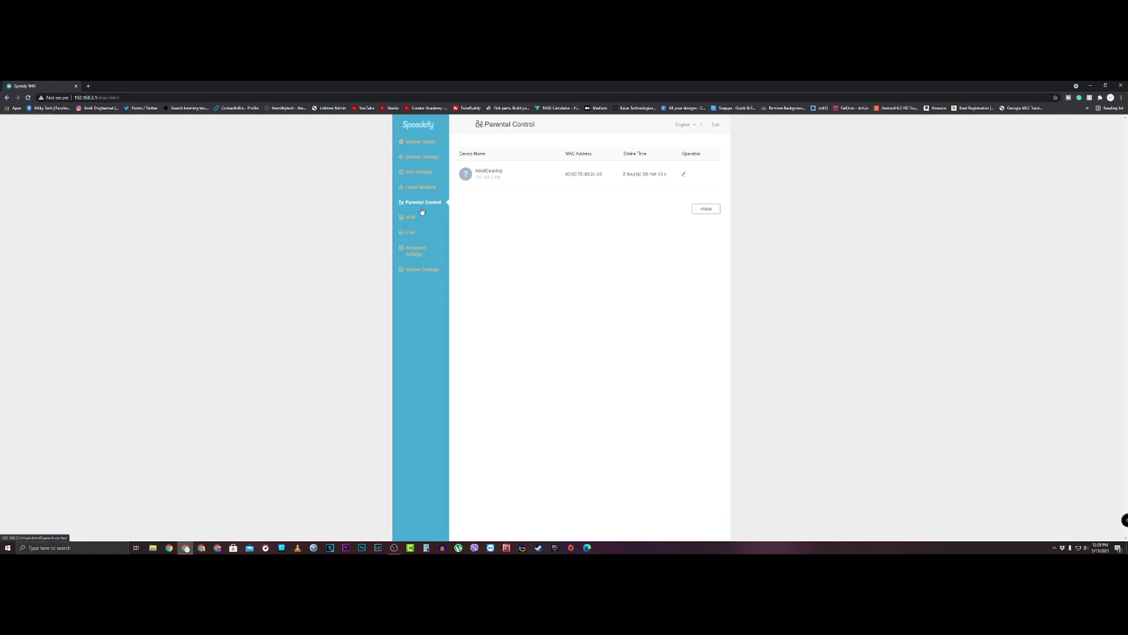
{"action": "left_click", "coordinate": [420, 216]}
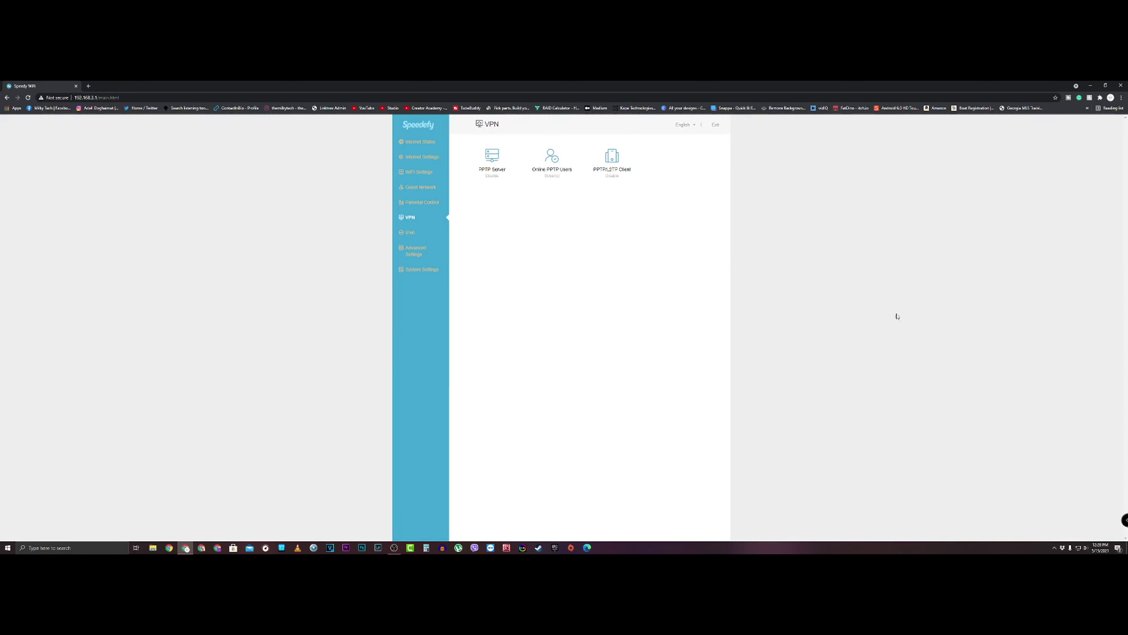
{"action": "left_click", "coordinate": [410, 232]}
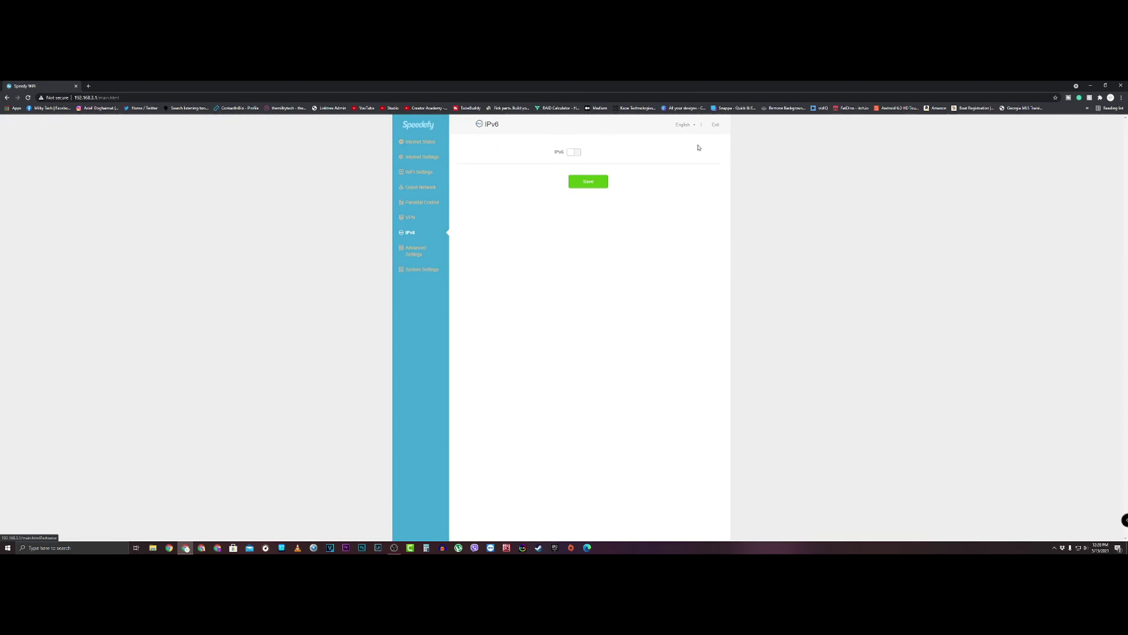
{"action": "left_click", "coordinate": [571, 152]}
In a new tab, go to Cloudflare 1.1.1.1's DNS setup page and copy the first IPv6 address
{"action": "key", "text": "ctrl+t"}
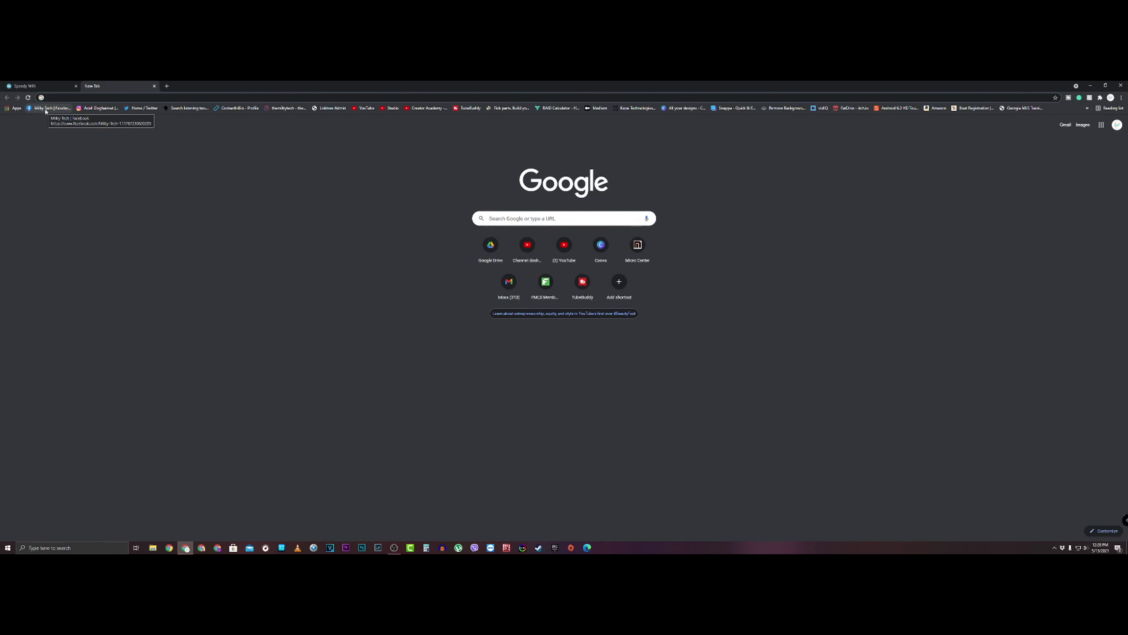
{"action": "type", "text": "1.1."}
{"action": "left_click", "coordinate": [46, 111]}
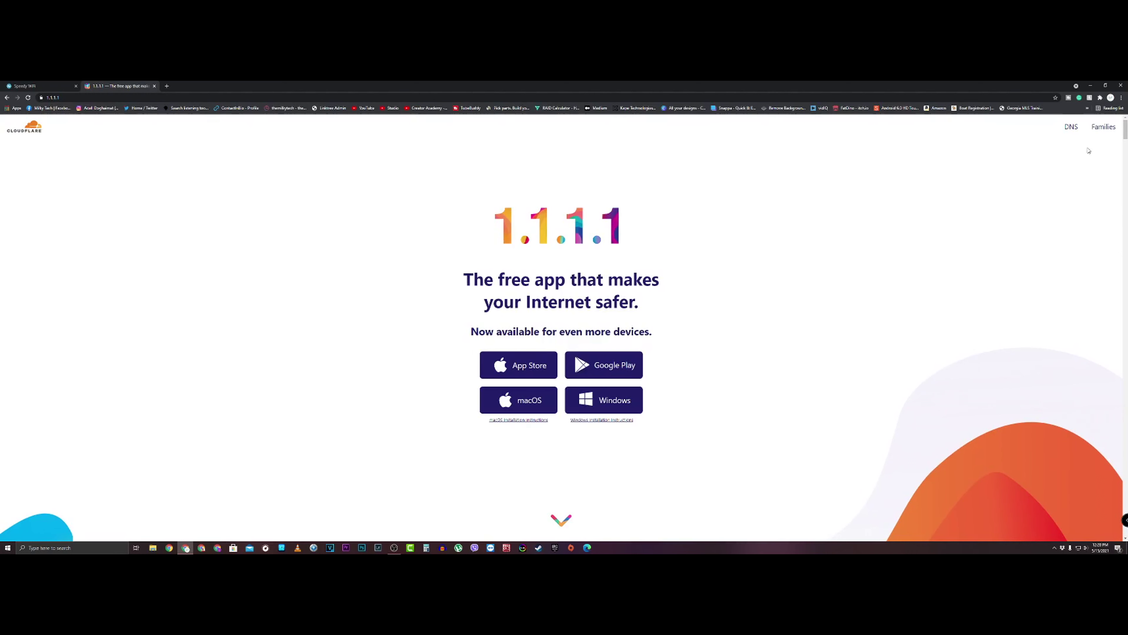
{"action": "left_click", "coordinate": [1071, 126]}
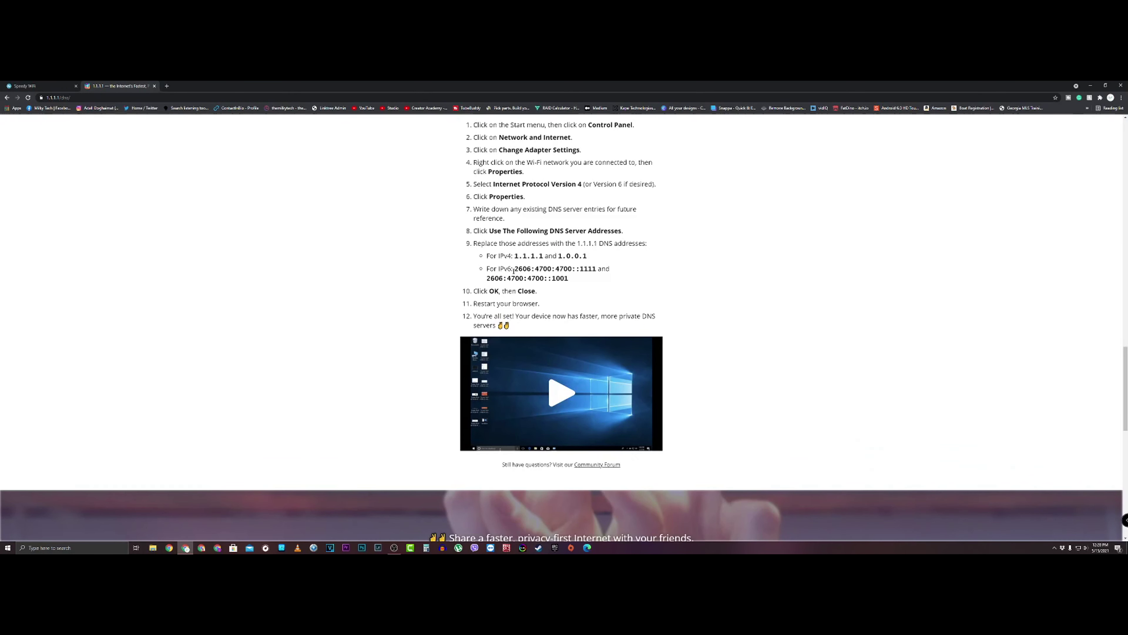
{"action": "left_click_drag", "start_coordinate": [514, 270], "coordinate": [593, 269]}
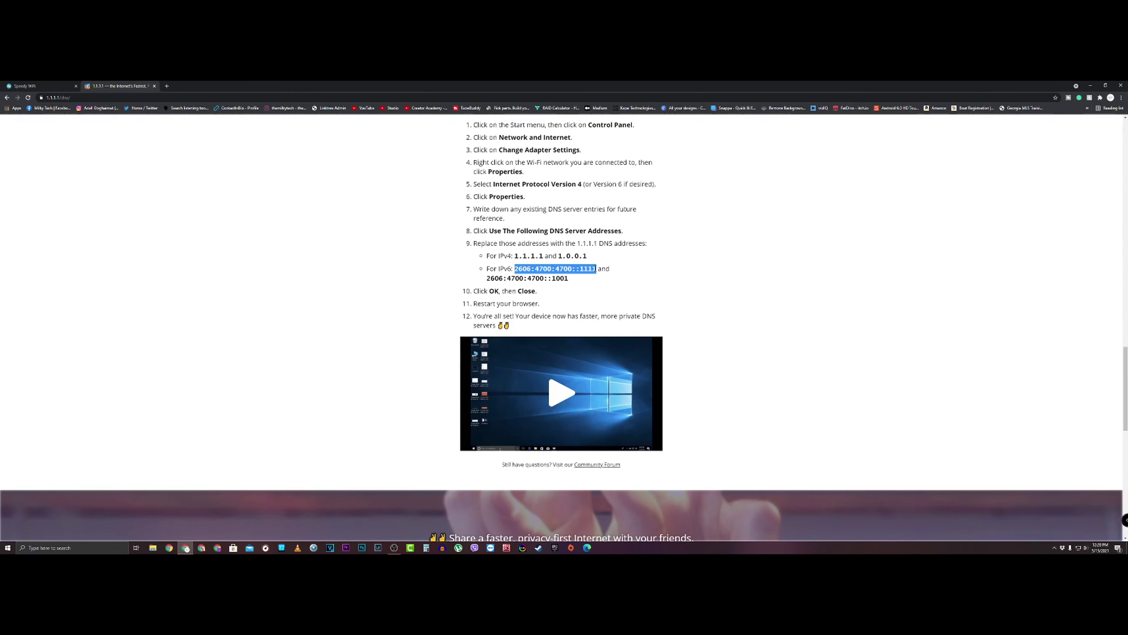
Enter 2606:4700:4700::1111 and ::1001 as the router's Primary and Secondary IPv6 DNS
{"action": "key", "text": "ctrl+Tab"}
{"action": "left_click", "coordinate": [611, 327]}
{"action": "type", "text": "2606:4700:4700::1111"}
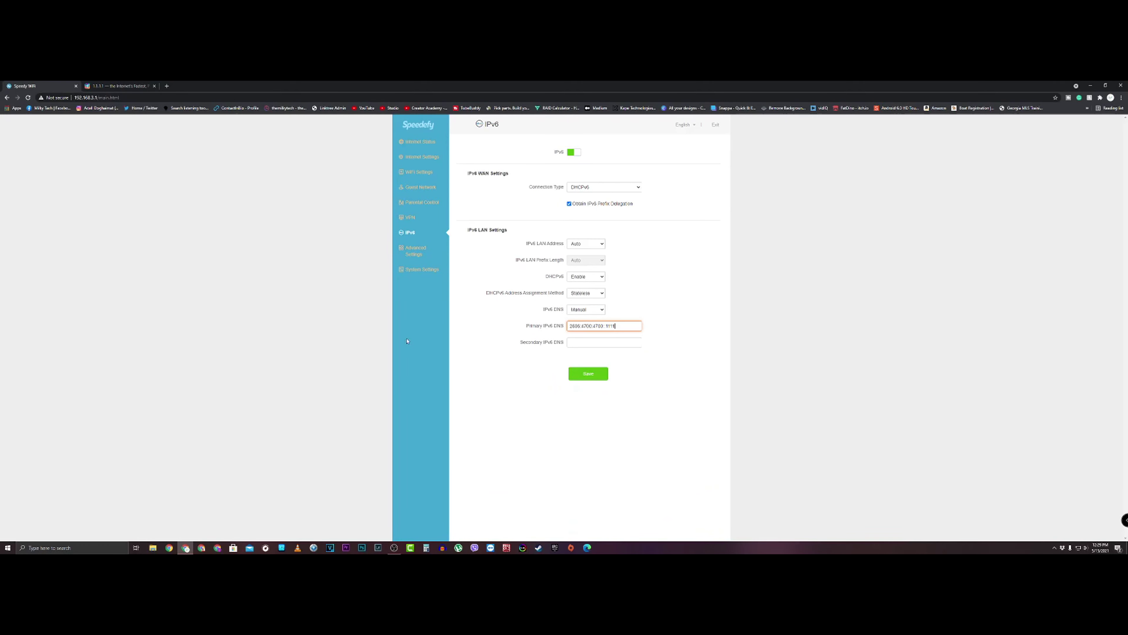
{"action": "left_click", "coordinate": [600, 344]}
{"action": "type", "text": "2606:4700:4700::1111"}
{"action": "left_click", "coordinate": [119, 86]}
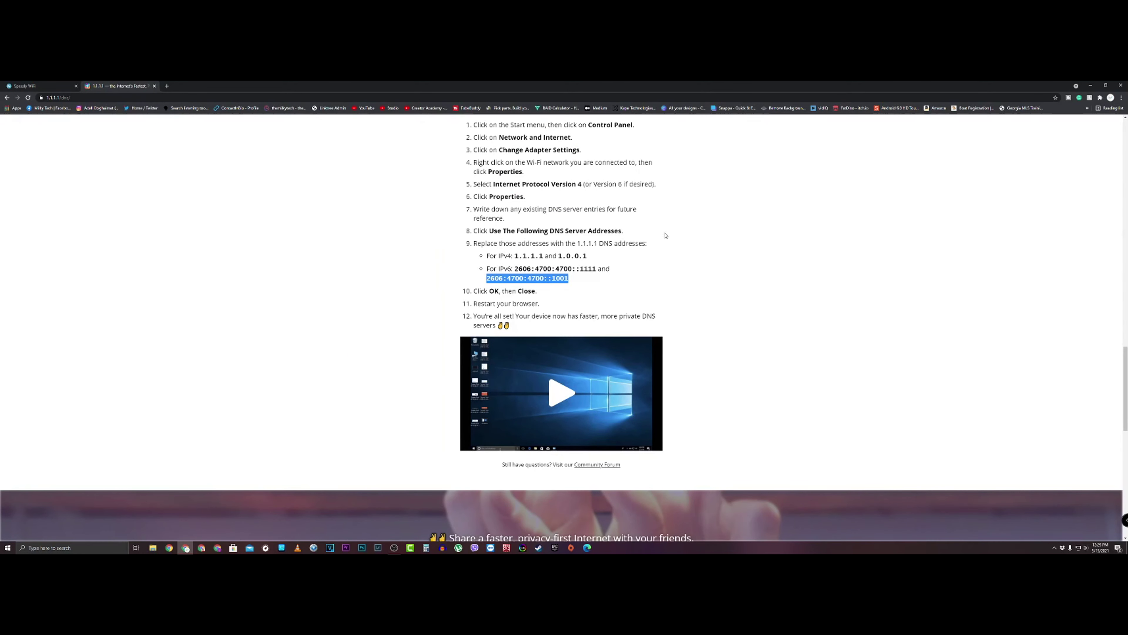
{"action": "left_click", "coordinate": [53, 86]}
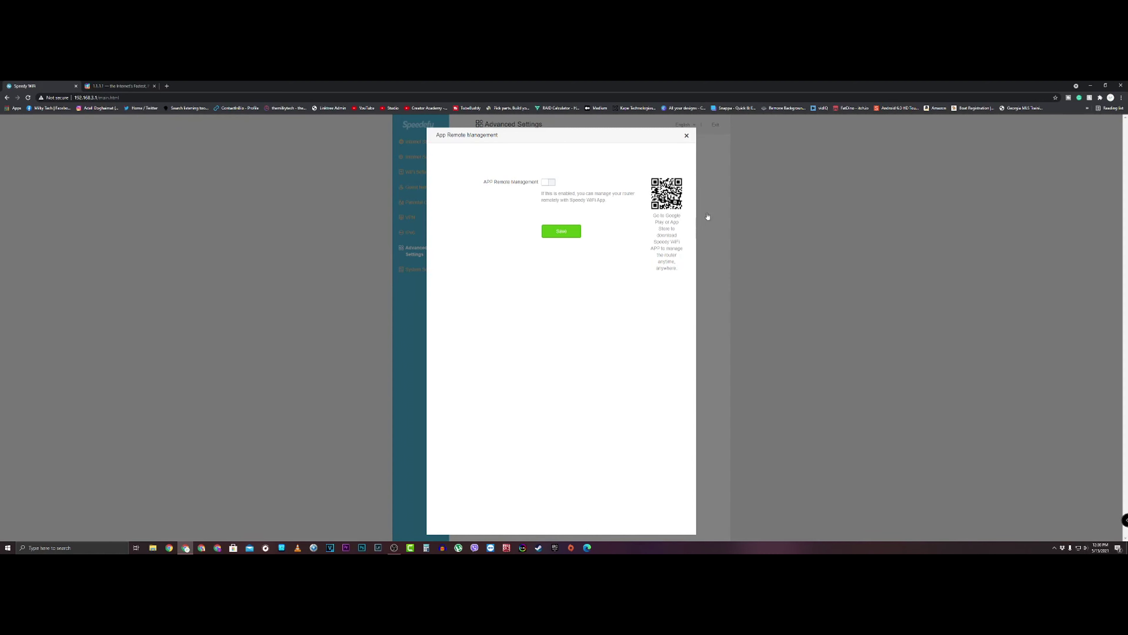
Close App Remote Management, confirm the firmware is the latest, and close the Cloudflare tab
{"action": "key", "text": "Escape"}
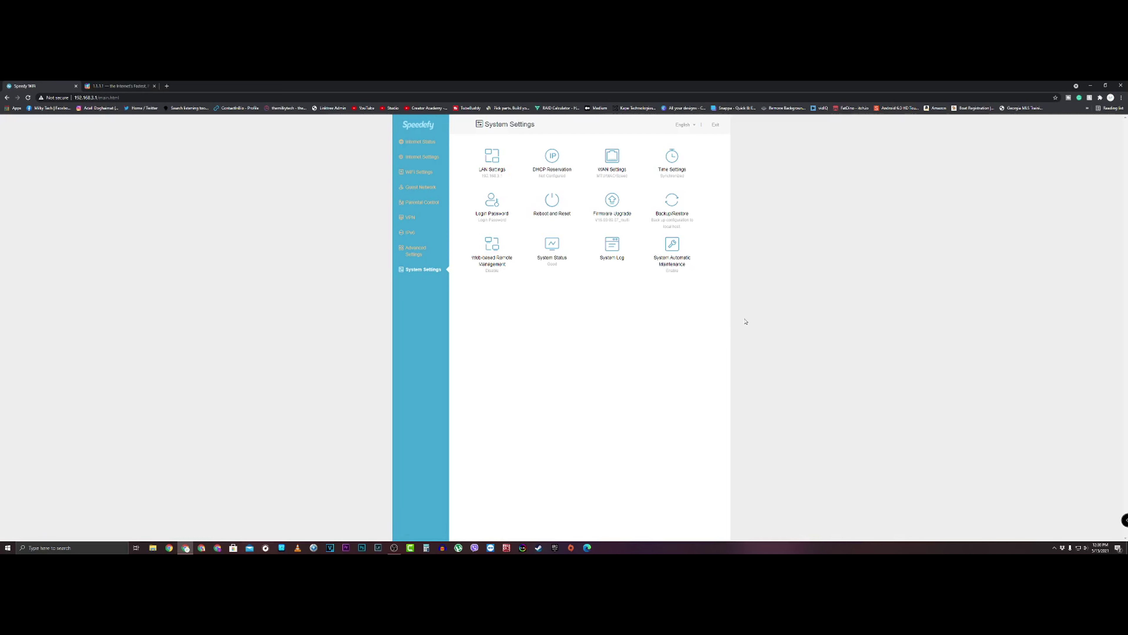
{"action": "left_click", "coordinate": [610, 203]}
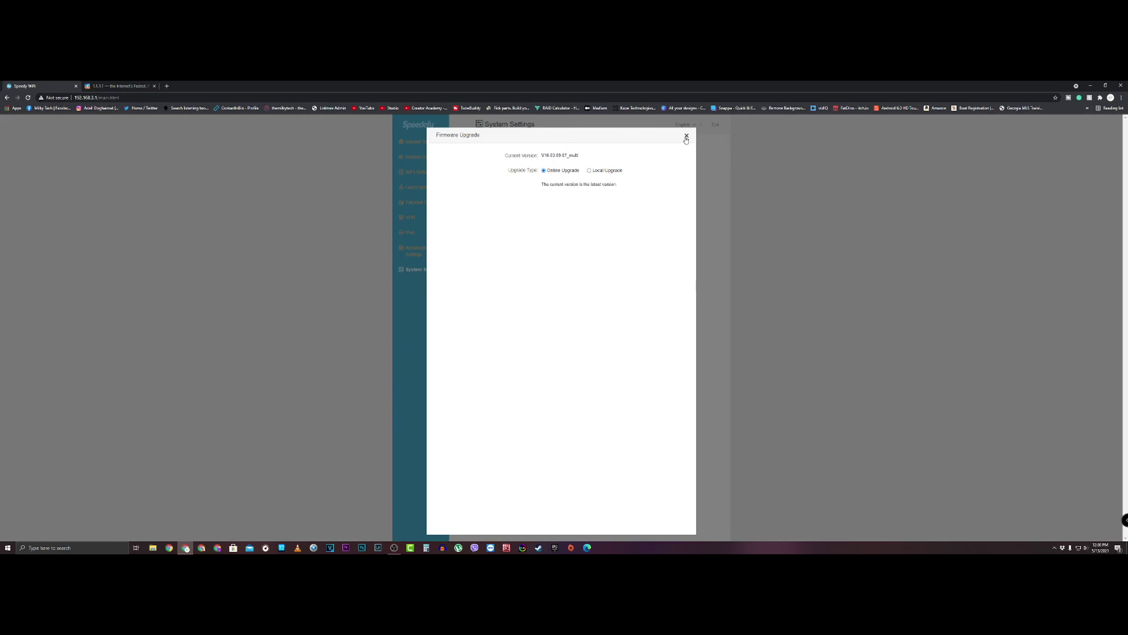
{"action": "left_click", "coordinate": [133, 86]}
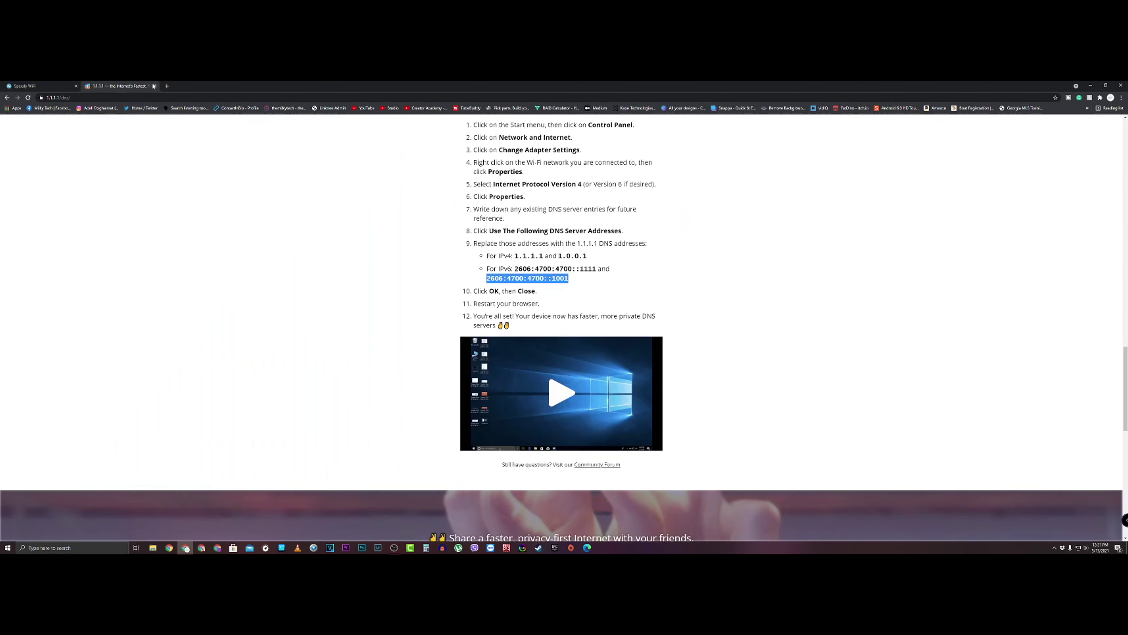
{"action": "left_click", "coordinate": [154, 86]}
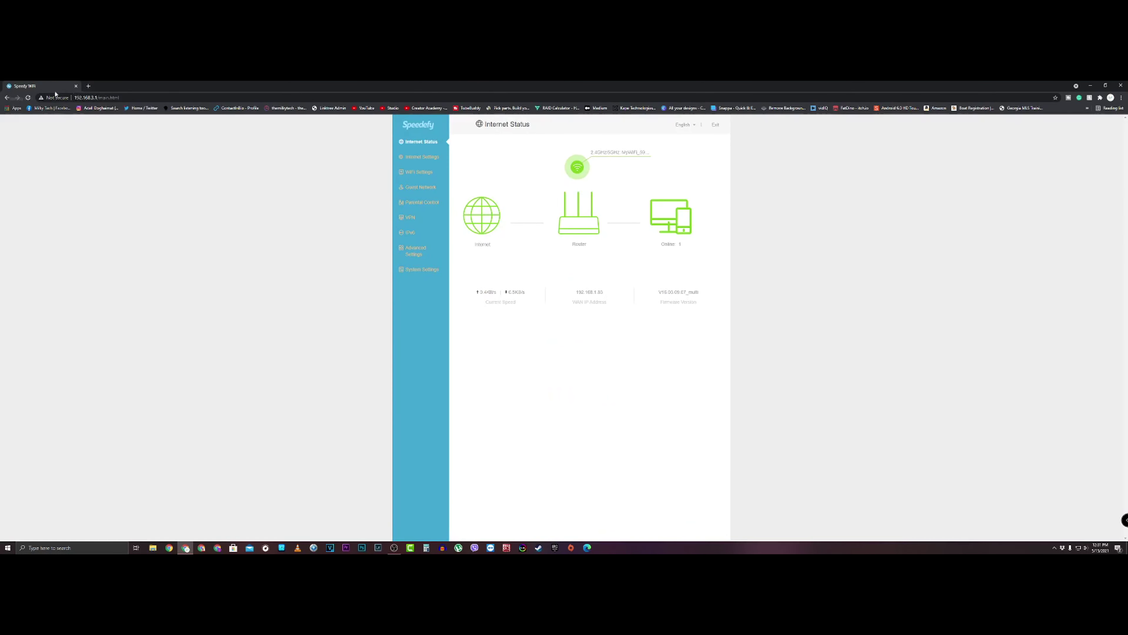
Open a new Chrome tab beside the router admin and select its address bar
{"action": "left_click", "coordinate": [89, 85]}
{"action": "left_click", "coordinate": [111, 96]}
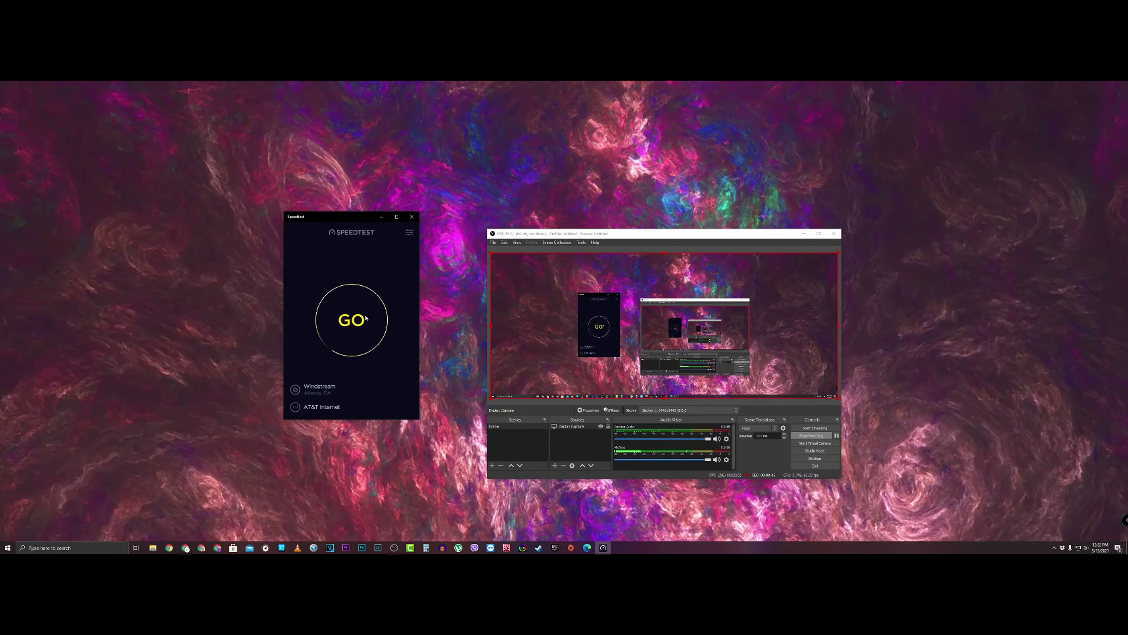
{"action": "left_click", "coordinate": [365, 317]}
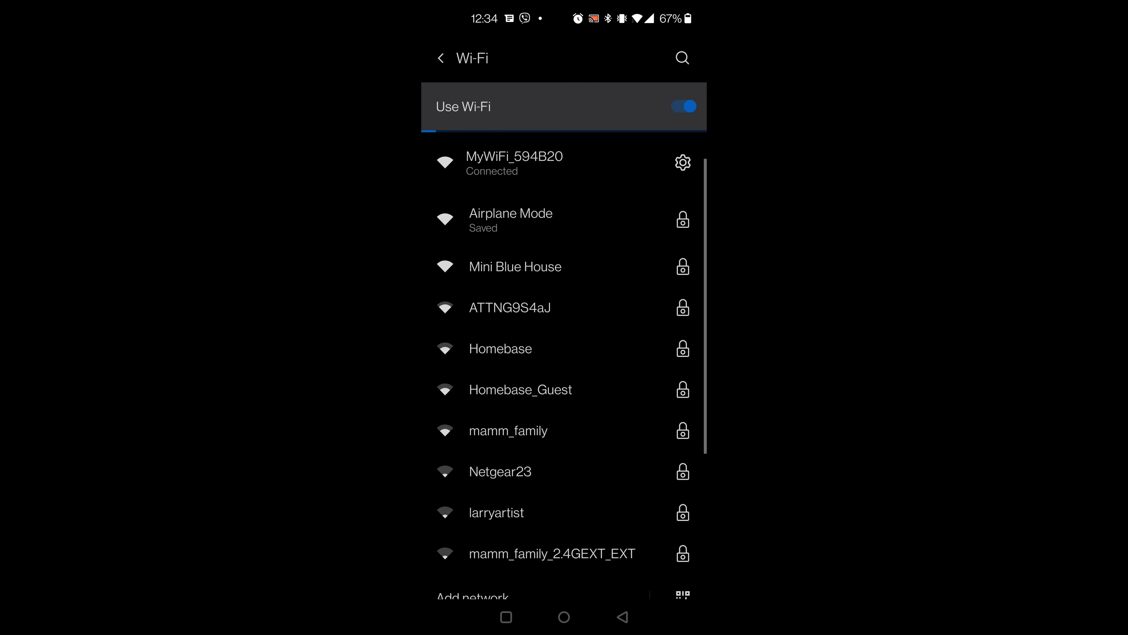
Reopen Speedtest from the phone's recent apps and run a test on MyWiFi_594B20
{"action": "left_click", "coordinate": [506, 617]}
{"action": "left_click_drag", "start_coordinate": [569, 445], "coordinate": [610, 391]}
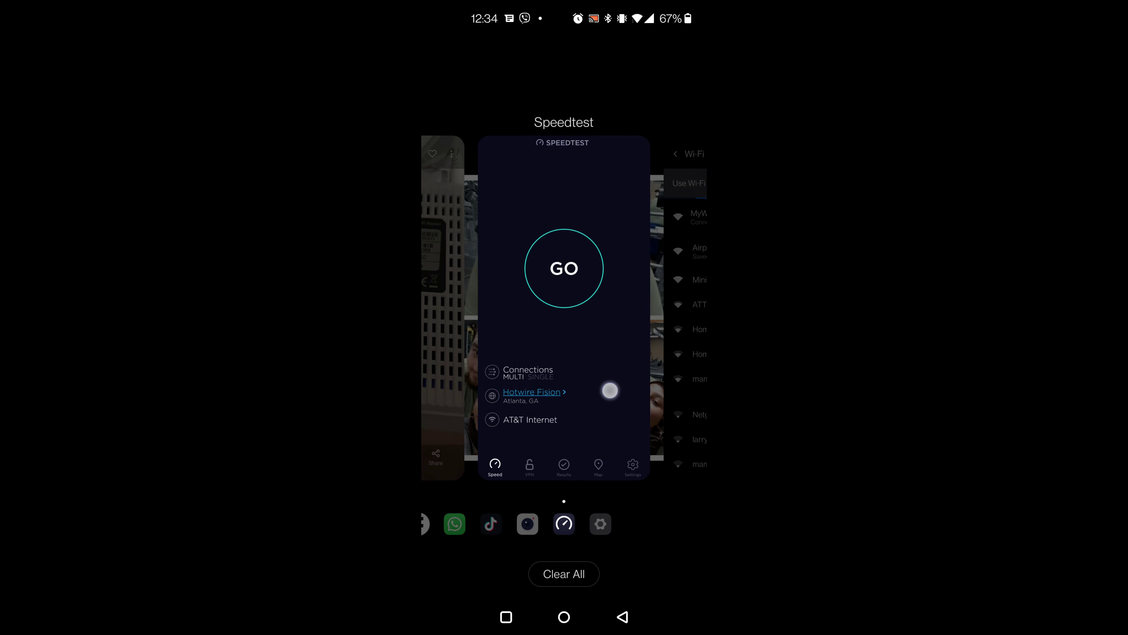
{"action": "left_click", "coordinate": [609, 390]}
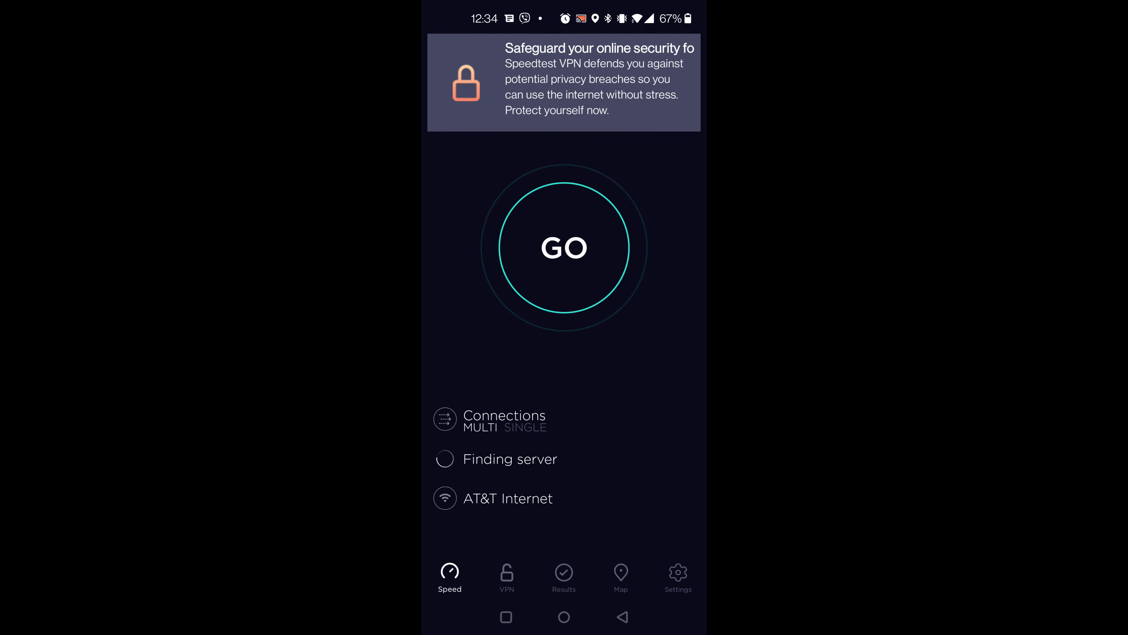
{"action": "left_click", "coordinate": [564, 248]}
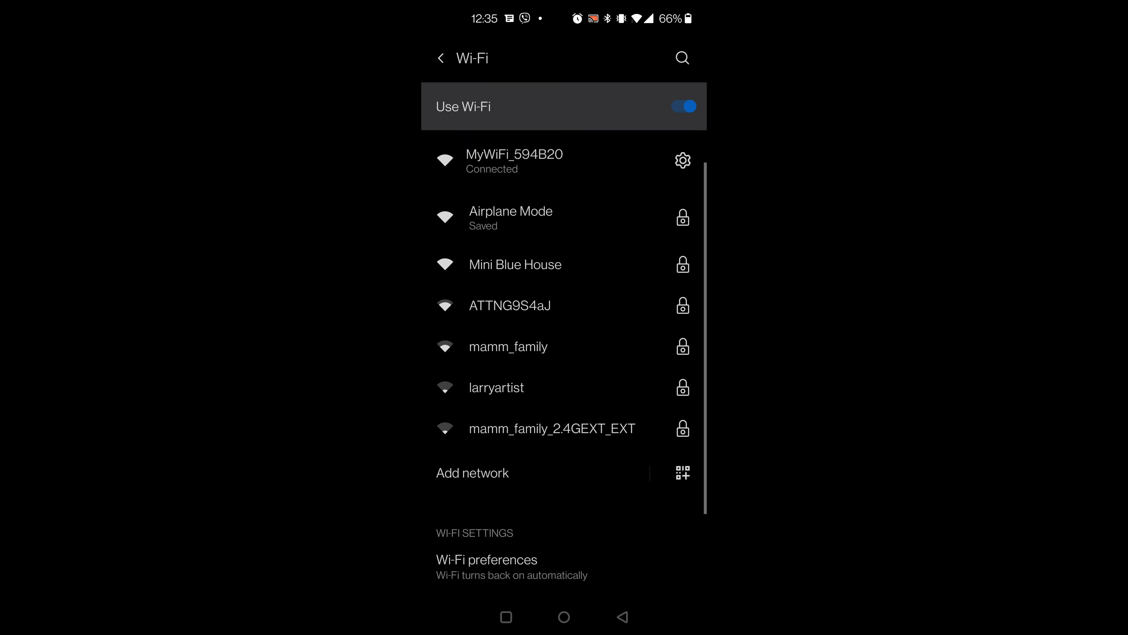
Forget the MyWiFi_594B20 network from its details page in Wi-Fi settings
{"action": "left_click", "coordinate": [502, 156]}
{"action": "left_click", "coordinate": [478, 244]}
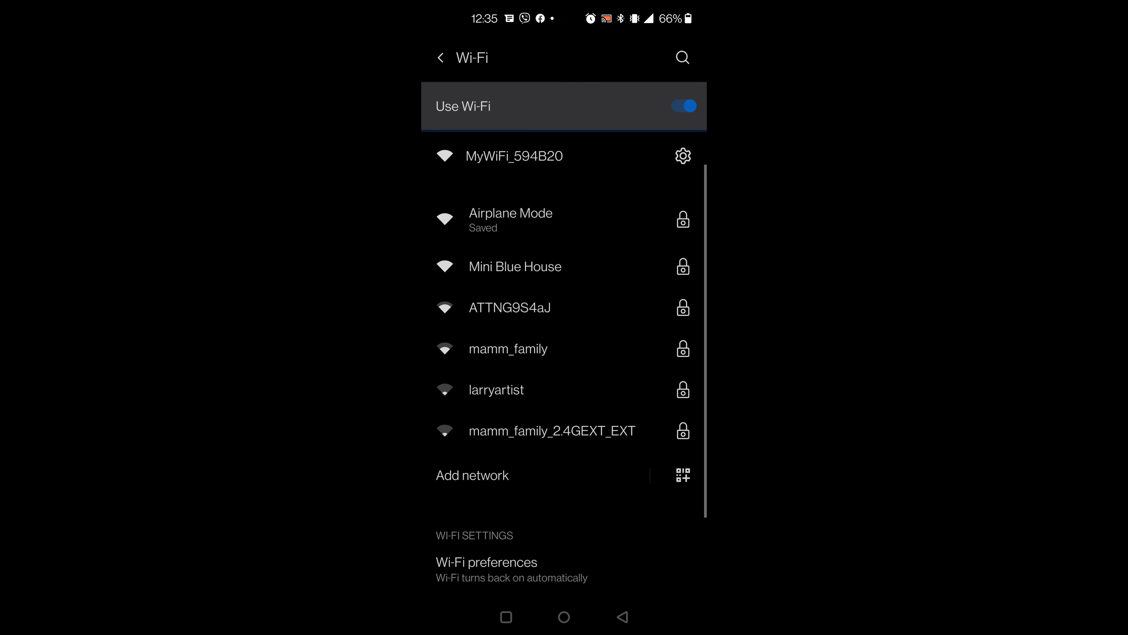